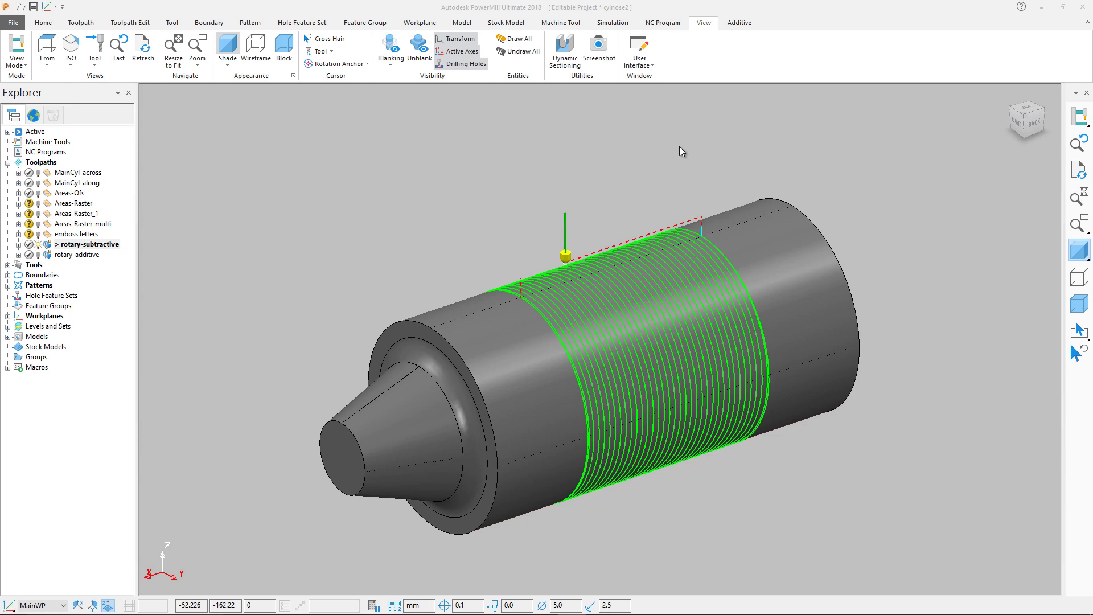
# Convert the rotary-subtractive toolpath to additive using a plane base and a default layer thickness of 3.
pyautogui.click(738, 24)
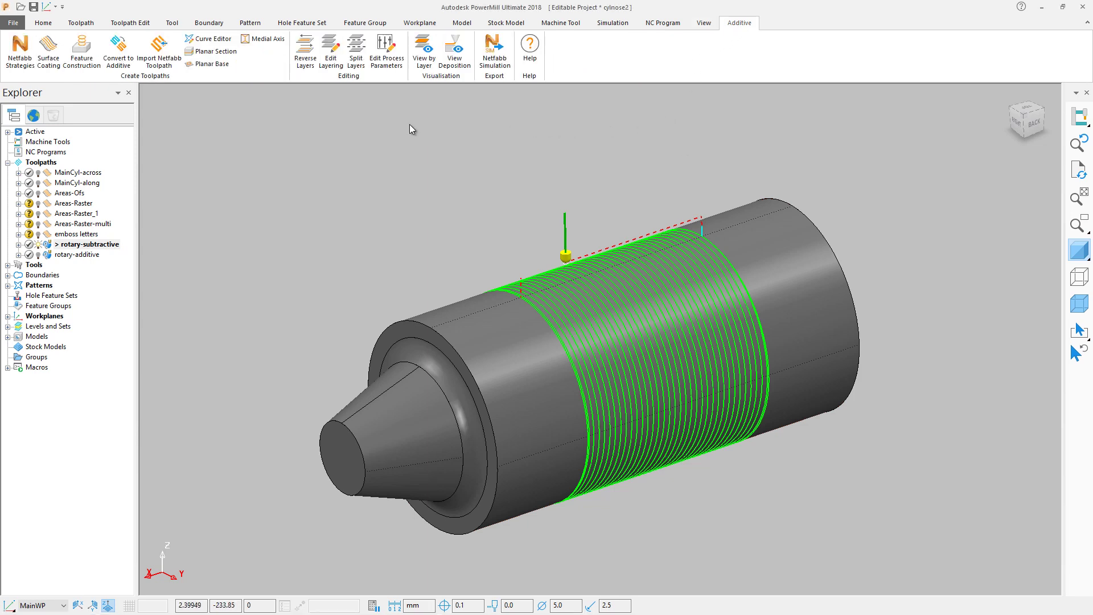
pyautogui.click(118, 52)
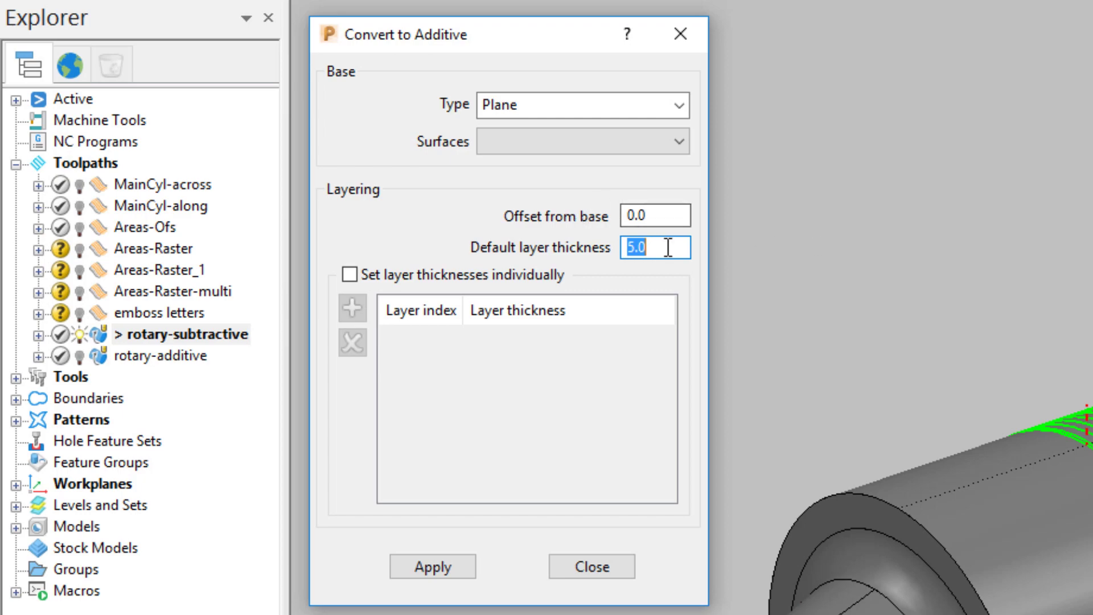
pyautogui.write('3')
pyautogui.press('Return')
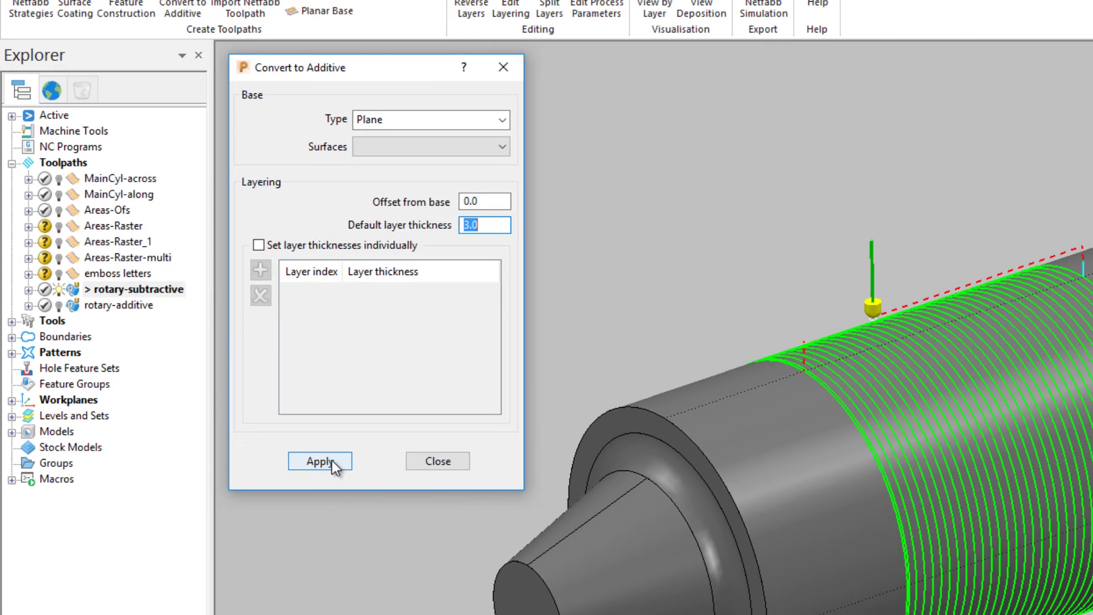
pyautogui.click(320, 460)
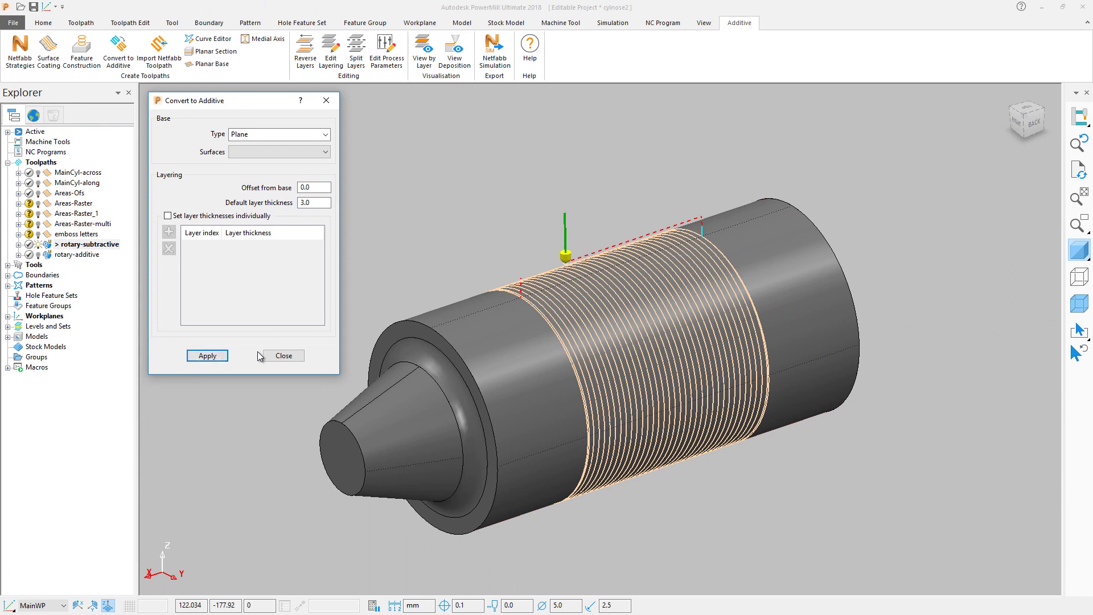
pyautogui.click(286, 355)
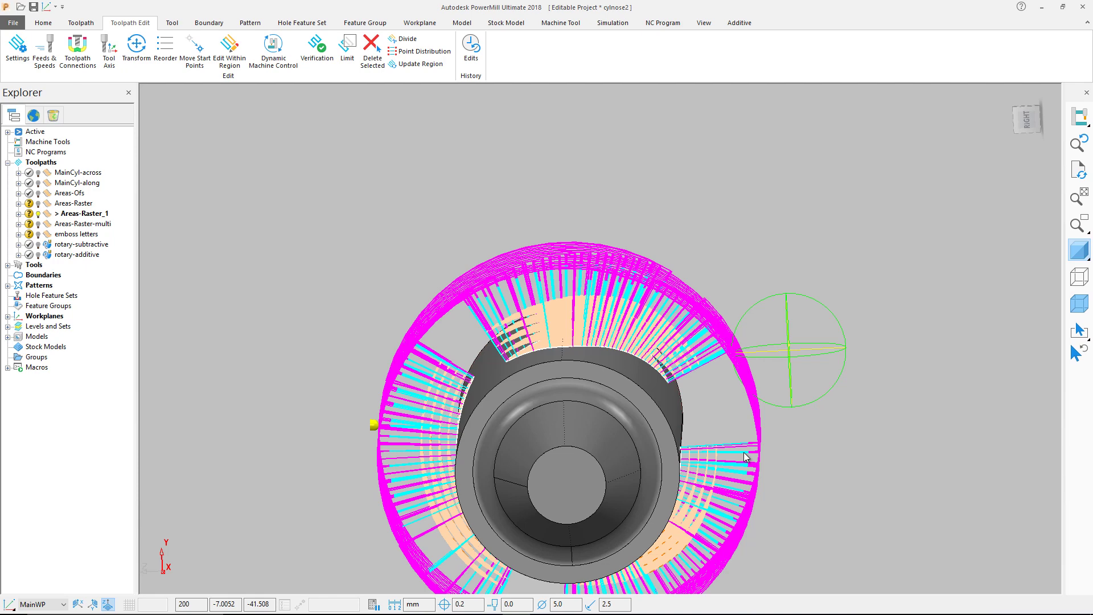
# Reverse all segments within alternate layers across the entire Areas-Raster_1 toolpath.
pyautogui.moveTo(743, 450); pyautogui.dragTo(545, 384, button='middle')
pyautogui.scroll(-3, 556, 351)
pyautogui.scroll(2, 545, 384)
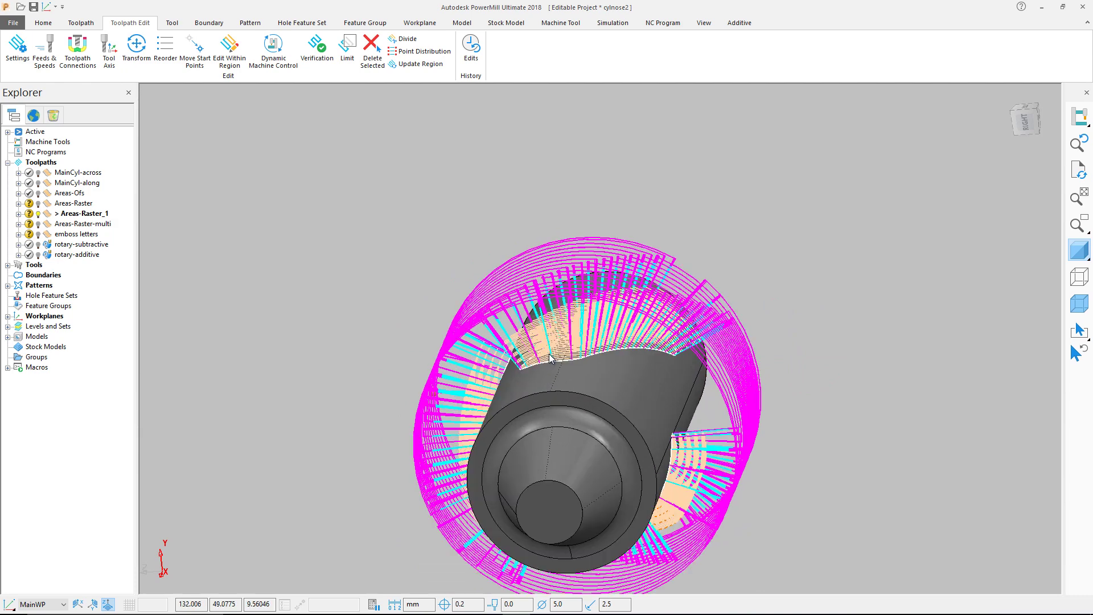
pyautogui.click(738, 24)
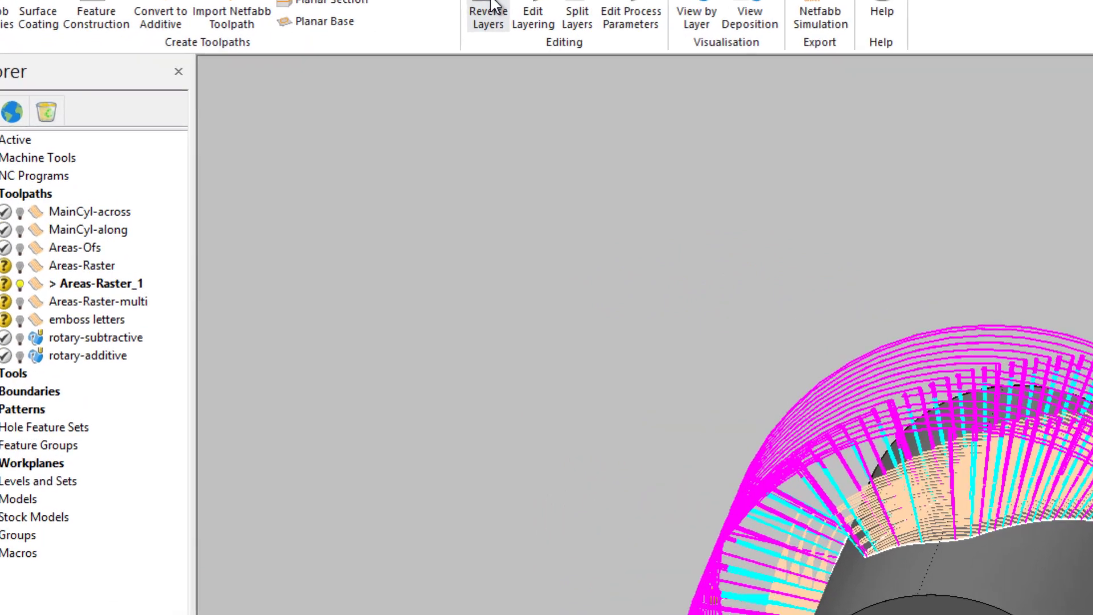
pyautogui.click(305, 50)
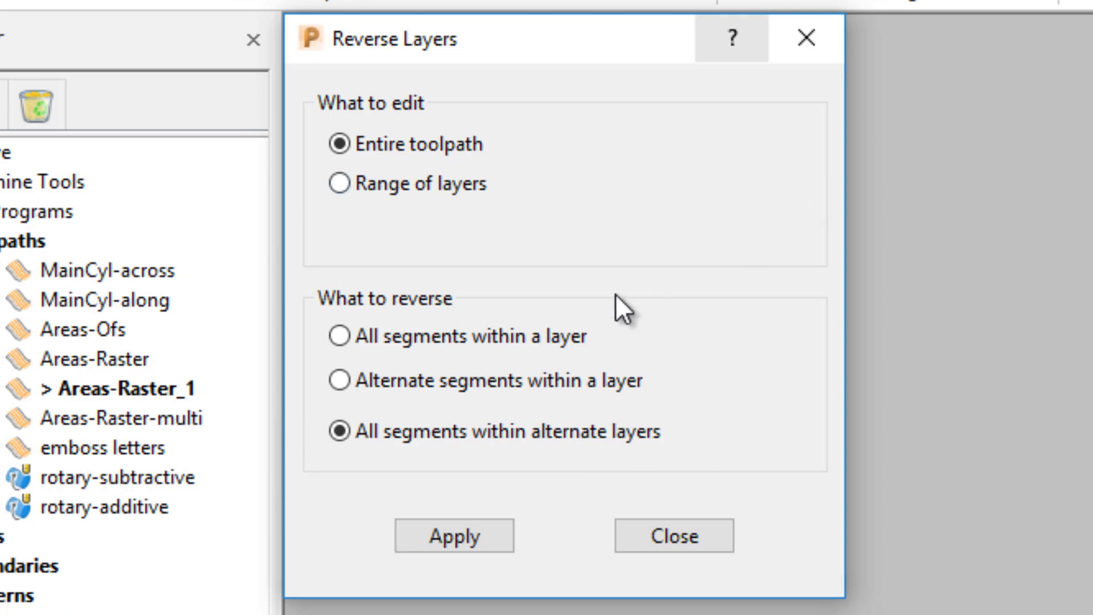
pyautogui.click(458, 533)
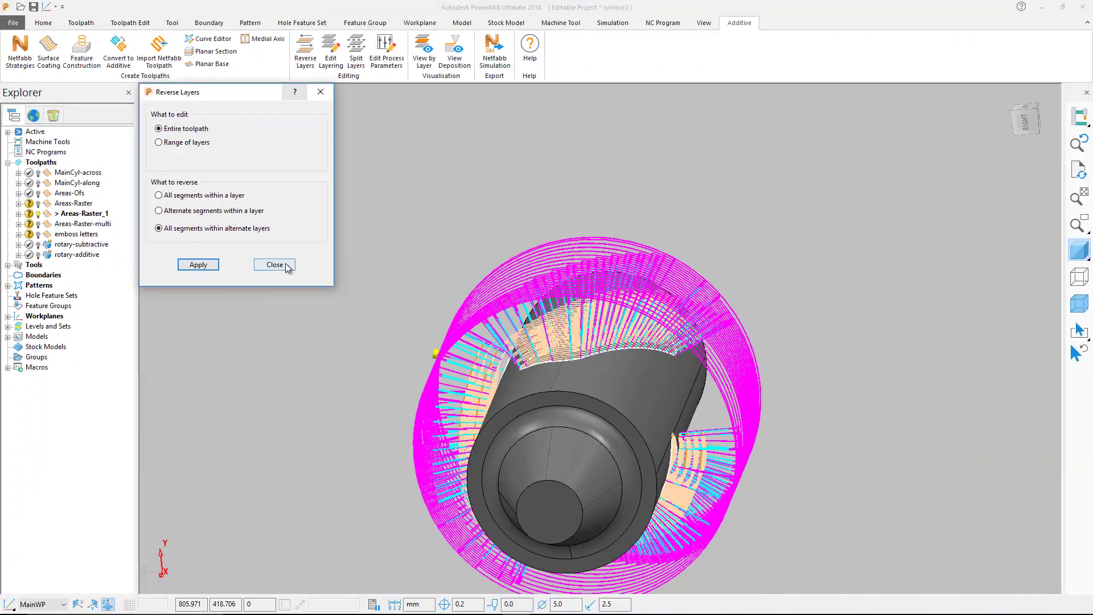
pyautogui.click(603, 465)
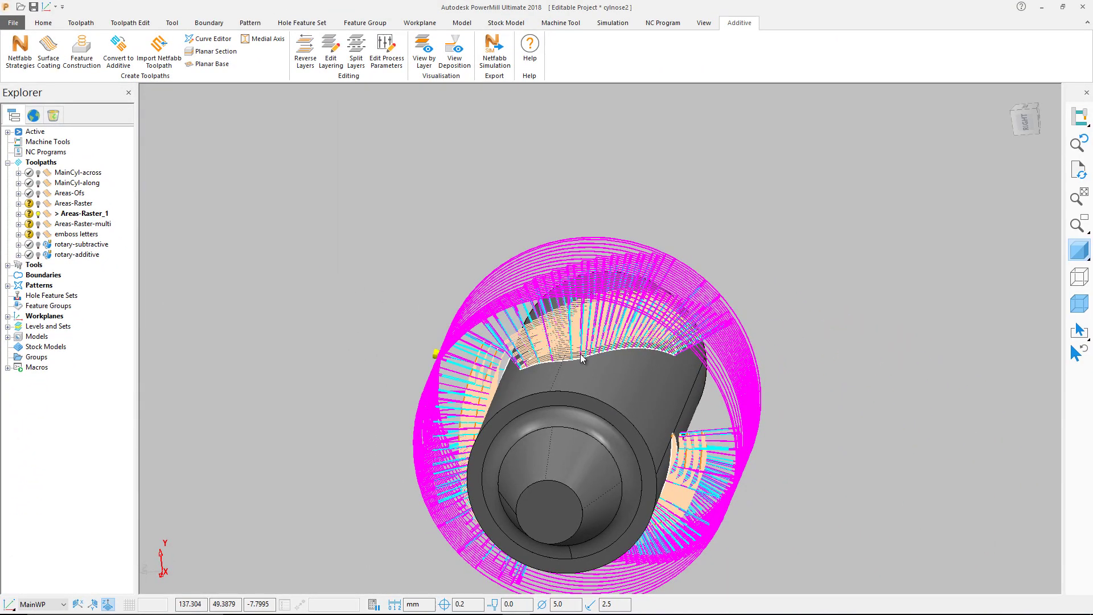
pyautogui.scroll(2, 580, 354)
pyautogui.moveTo(583, 387); pyautogui.dragTo(622, 345, button='middle')
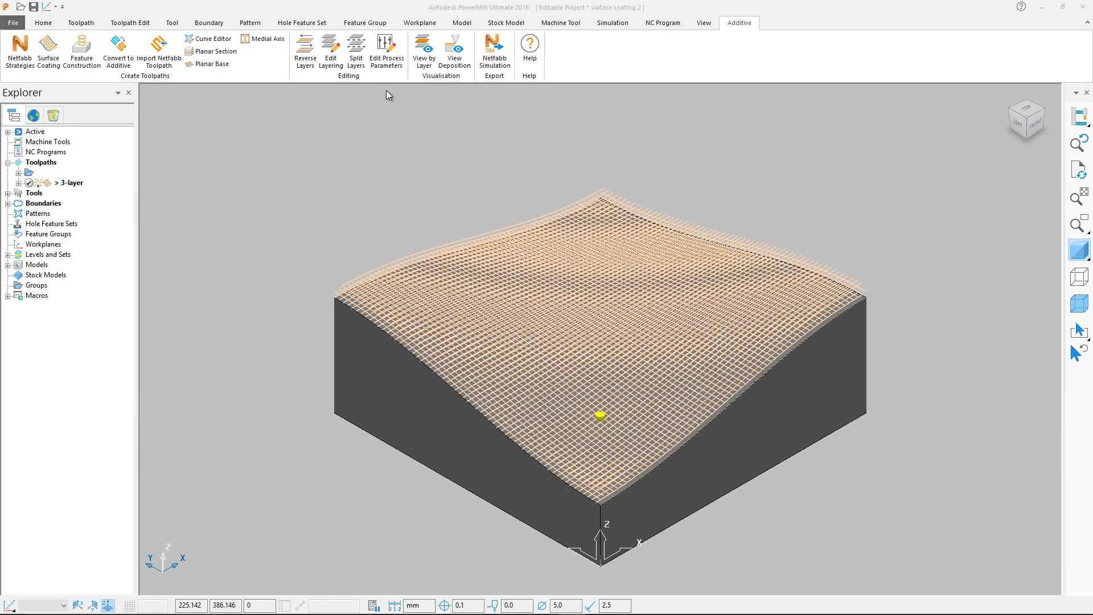
# Start editing the 3-layer toolpath's process parameters and give the recipe the output tag WAIT.
pyautogui.click(386, 53)
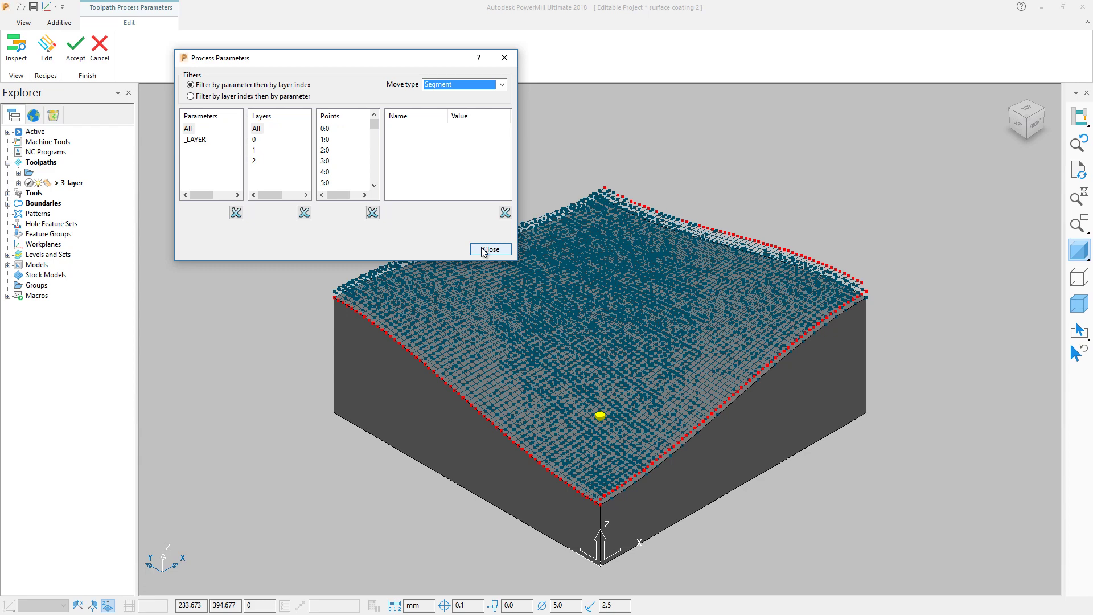
pyautogui.click(489, 249)
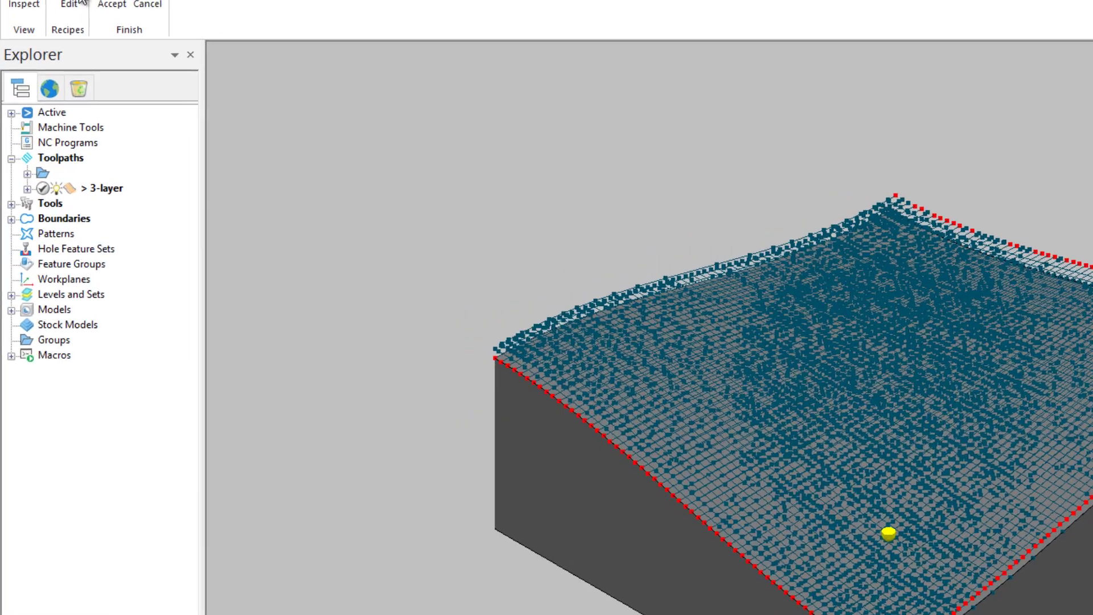
pyautogui.click(53, 41)
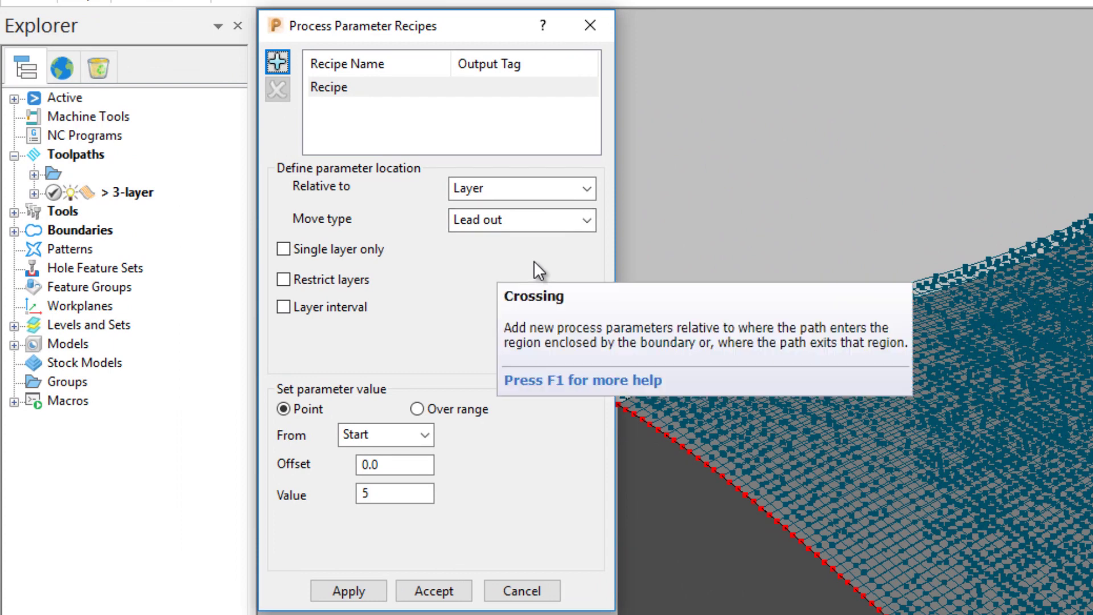
pyautogui.click(506, 87)
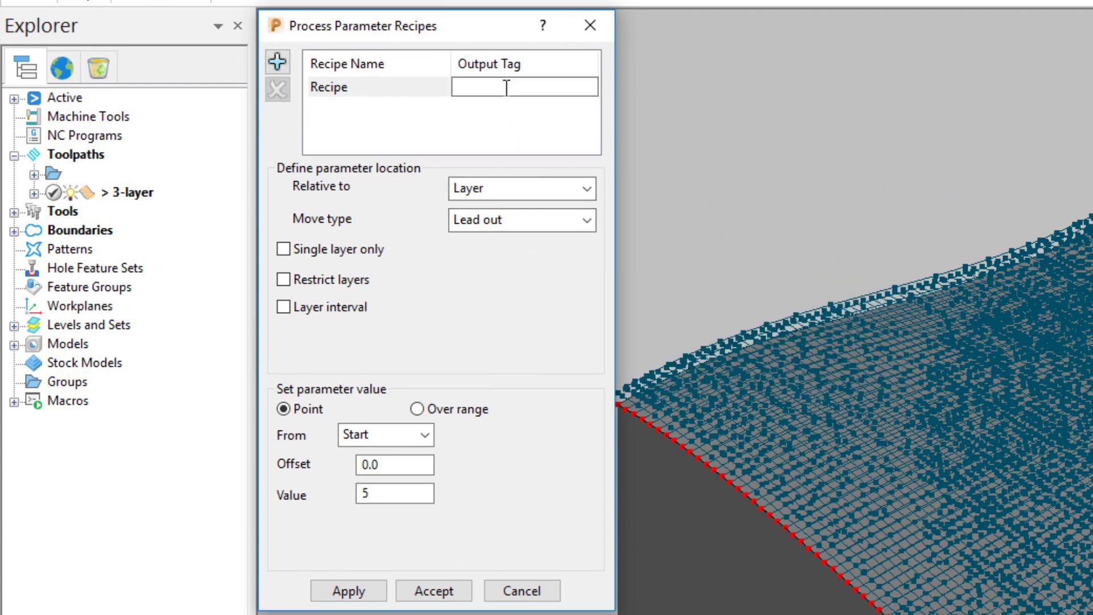
pyautogui.write('WAIT')
# Define the WAIT recipe's parameter location relative to Layer with the Segment move type.
pyautogui.click(587, 191)
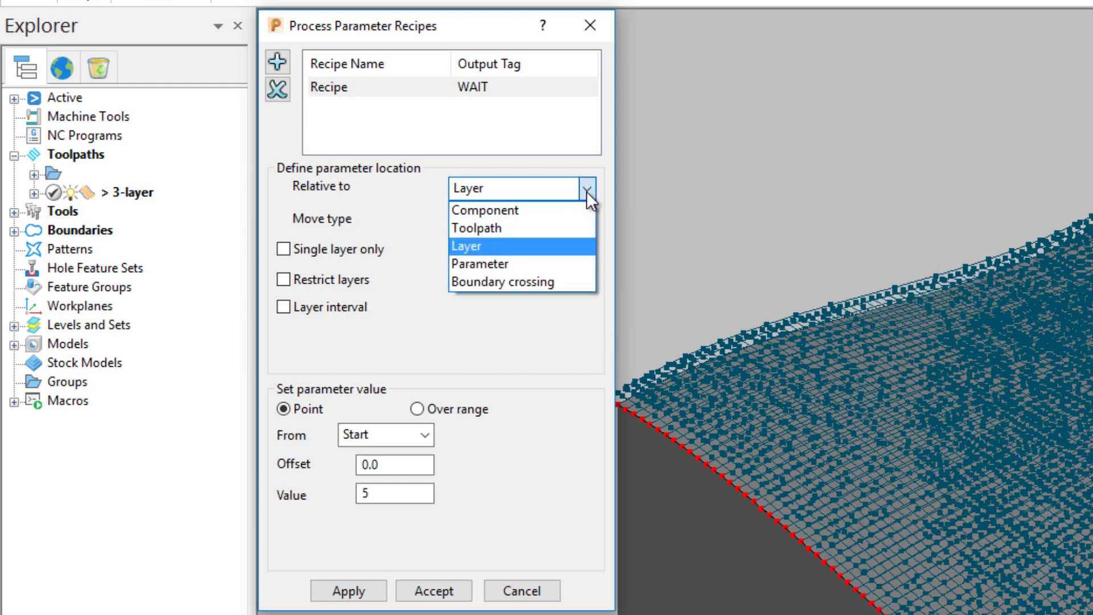
pyautogui.click(570, 246)
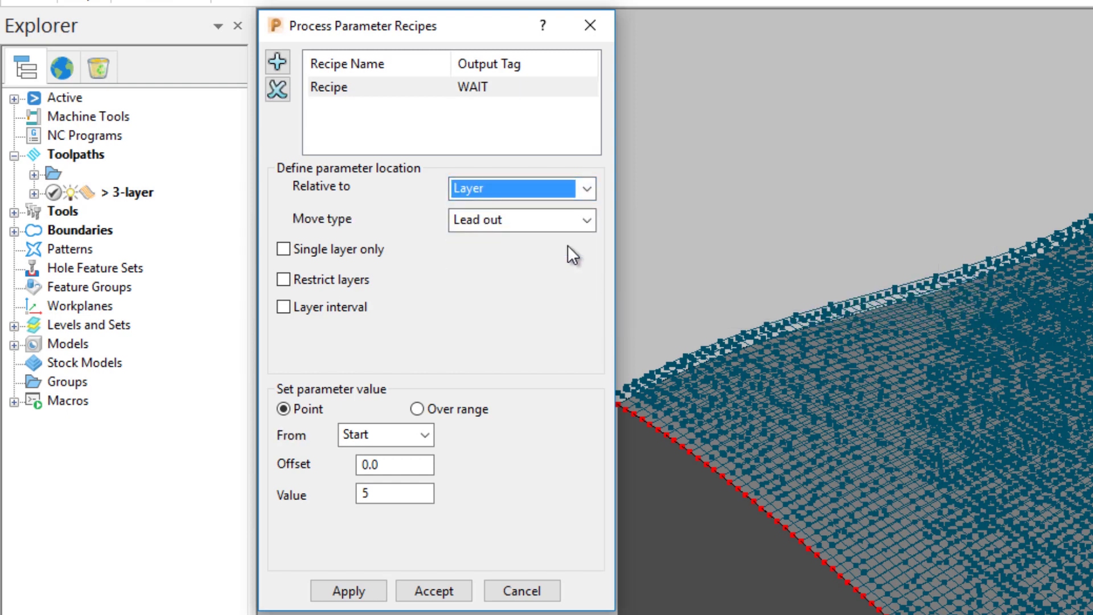
pyautogui.click(588, 220)
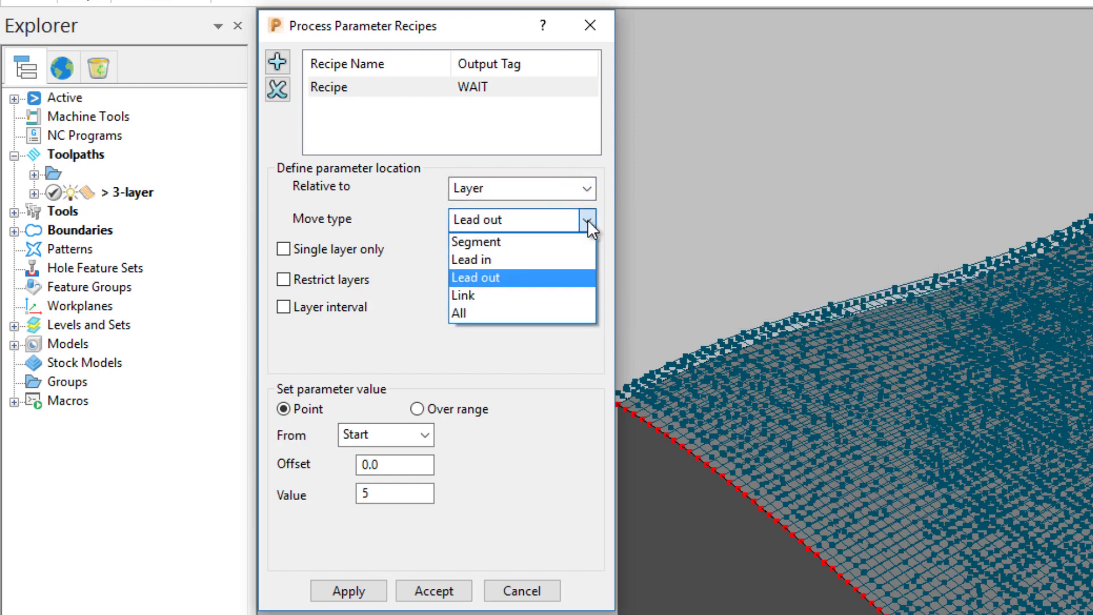
pyautogui.click(566, 240)
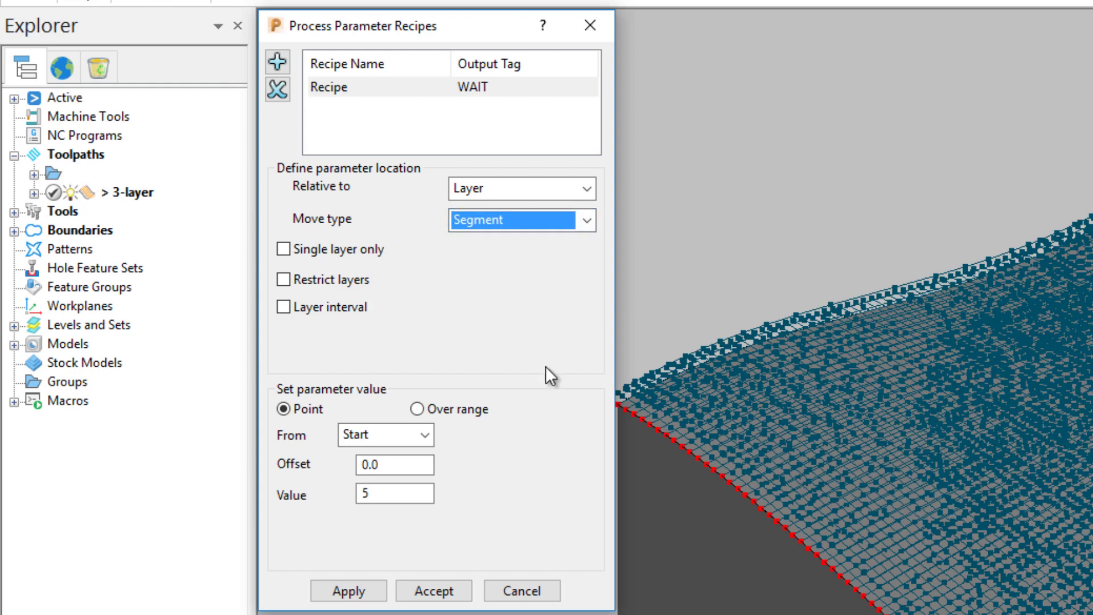
# Set the WAIT parameter as a point from the End with a value of 30, and apply and accept the recipe.
pyautogui.click(425, 434)
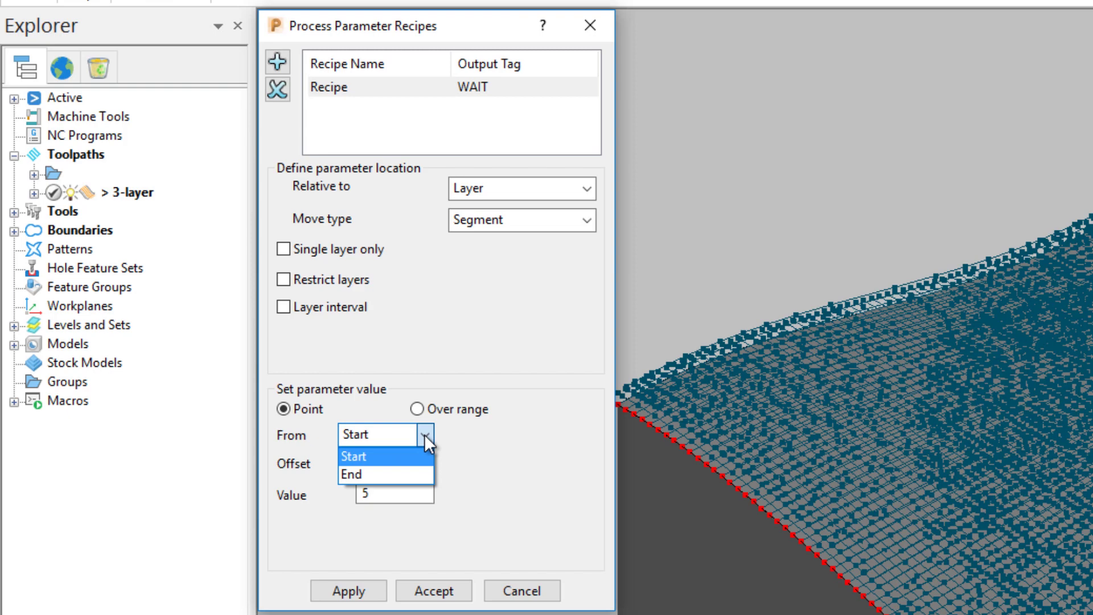
pyautogui.click(412, 474)
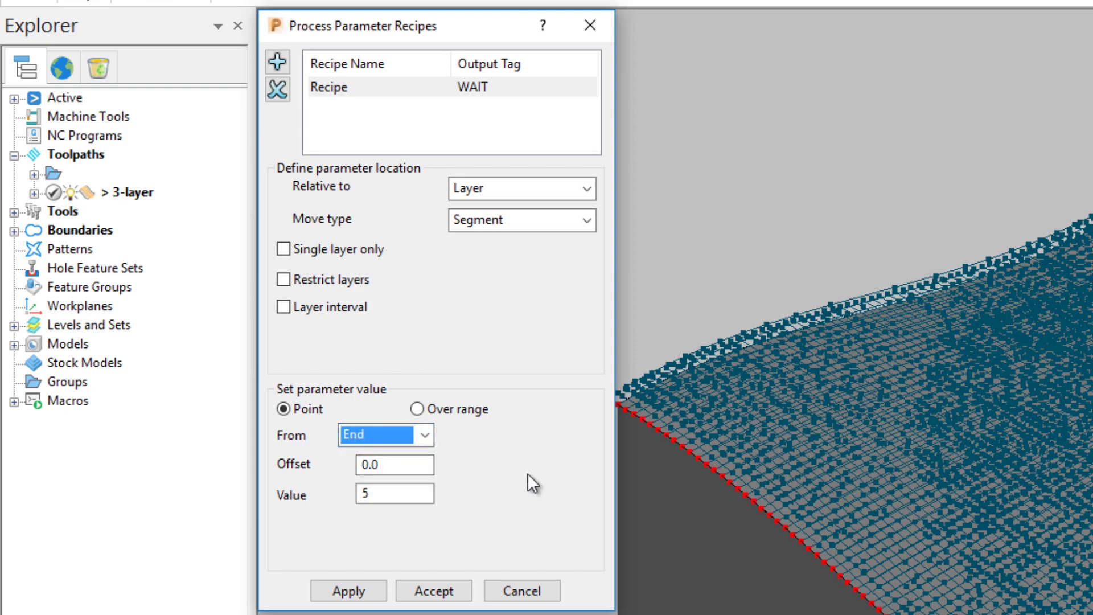
pyautogui.doubleClick(407, 494)
pyautogui.write('30')
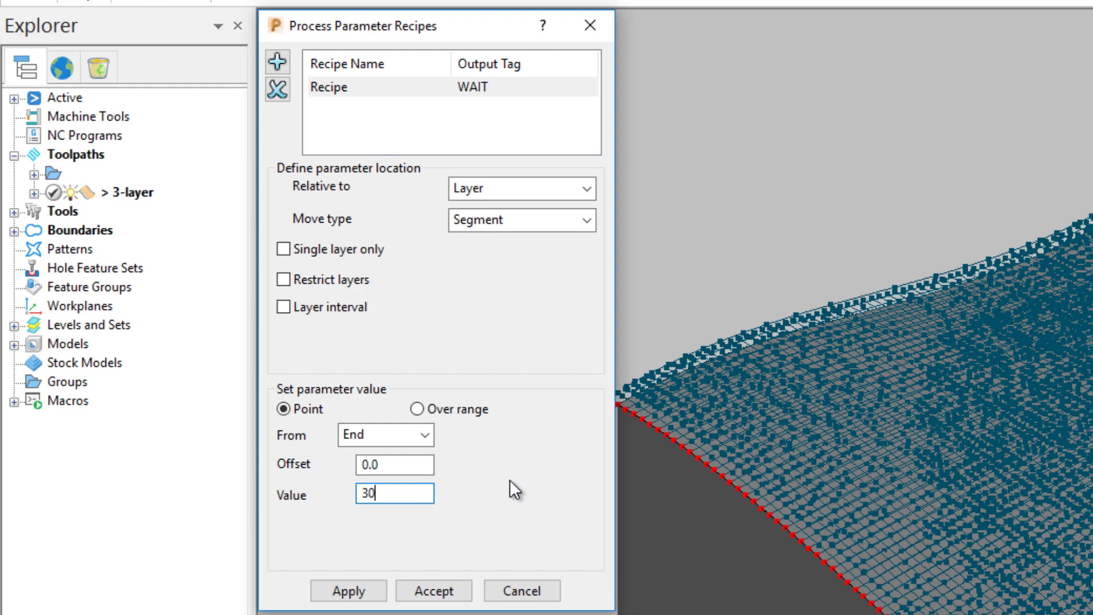
pyautogui.click(348, 591)
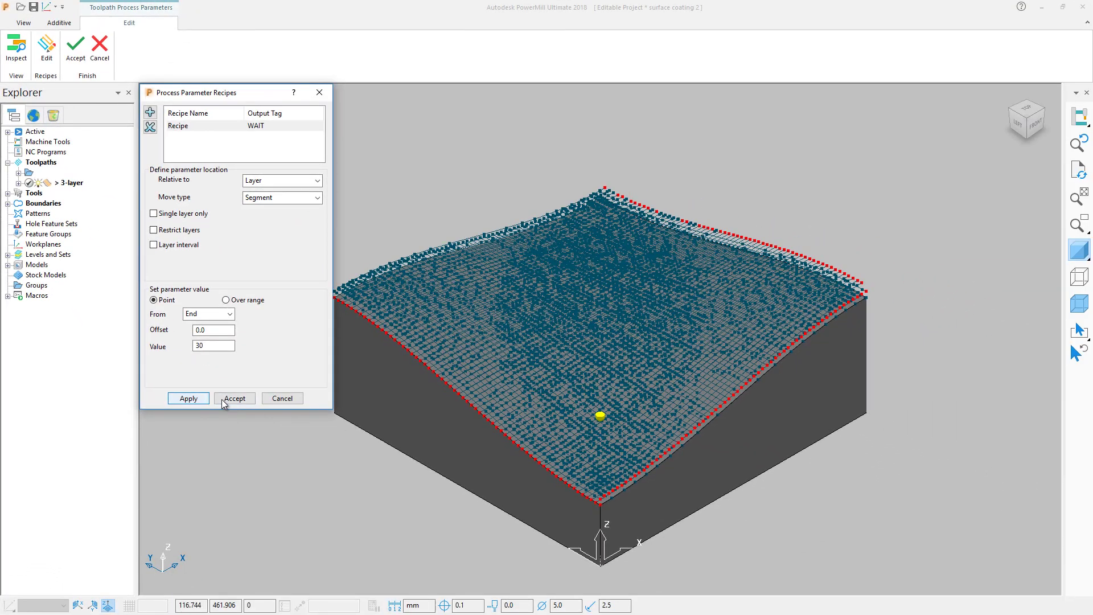
pyautogui.click(235, 398)
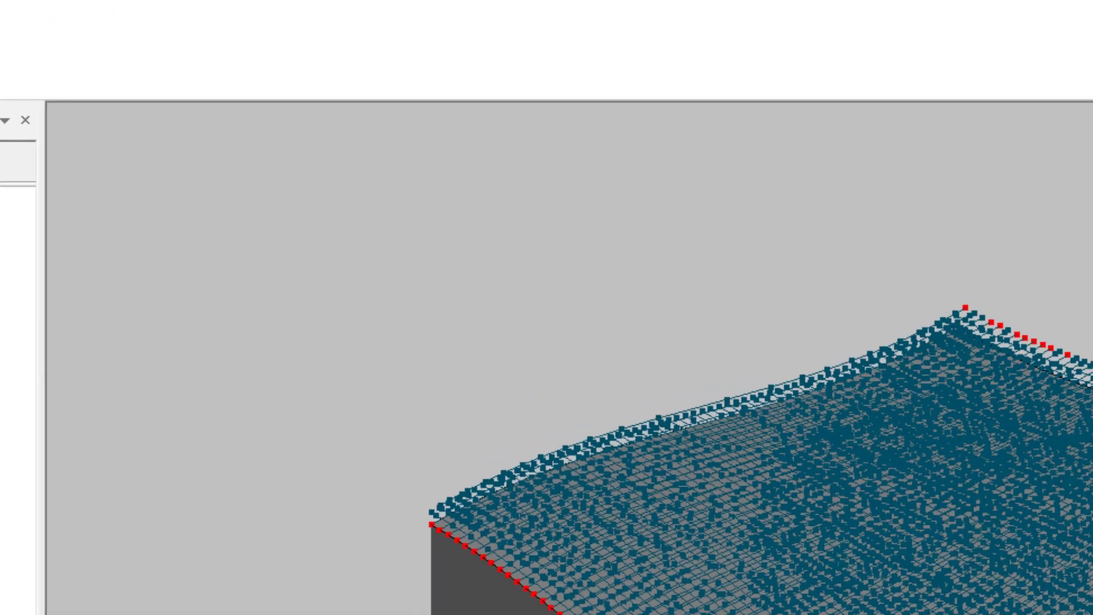
# Inspect the toolpath's process parameters filtered by WAIT and check the value at each listed point.
pyautogui.click(16, 46)
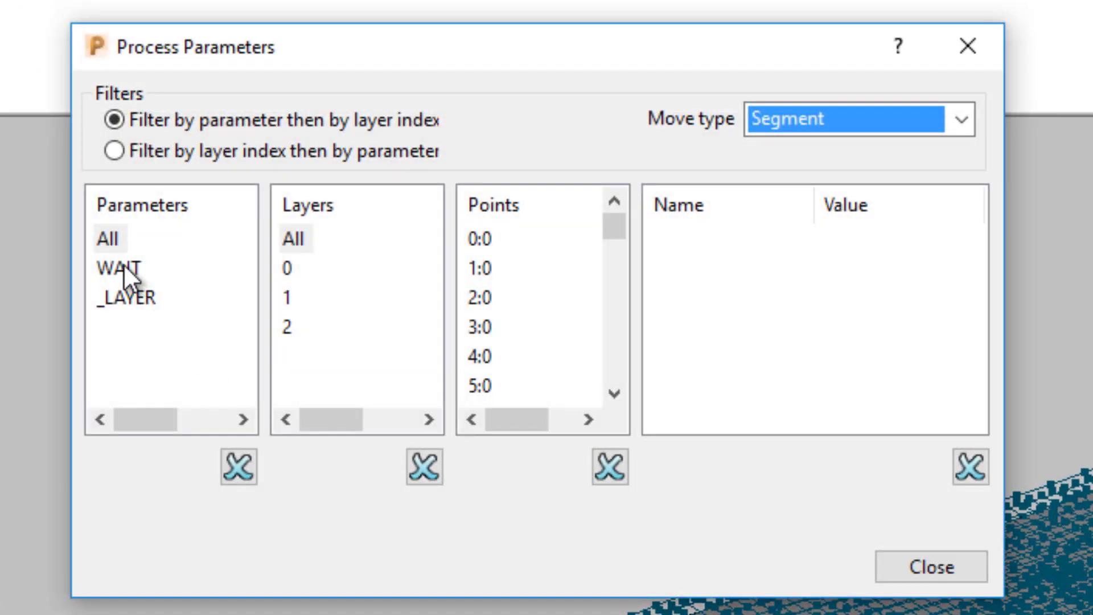
pyautogui.click(124, 266)
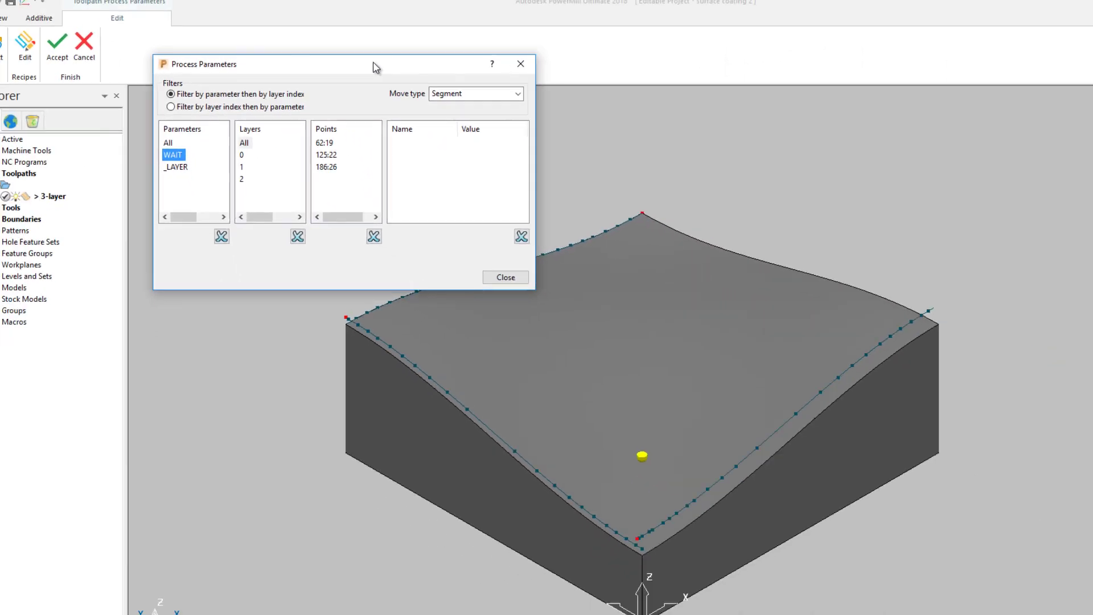
pyautogui.moveTo(377, 67); pyautogui.dragTo(303, 99)
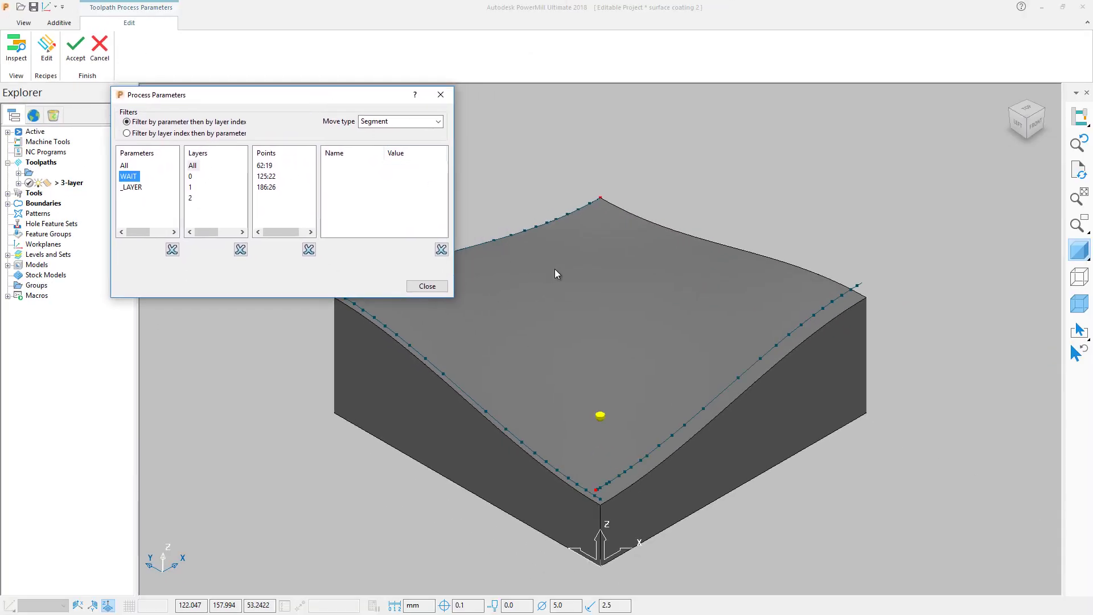
pyautogui.keyDown('shift'); pyautogui.moveTo(569, 284); pyautogui.dragTo(710, 286, button='middle'); pyautogui.keyUp('shift')
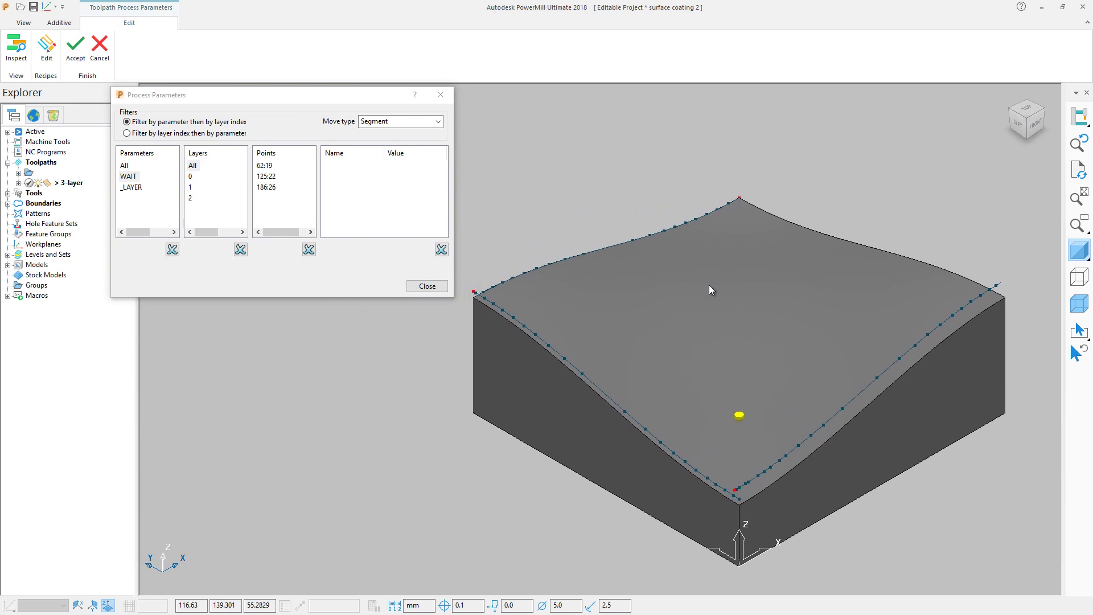
pyautogui.click(264, 166)
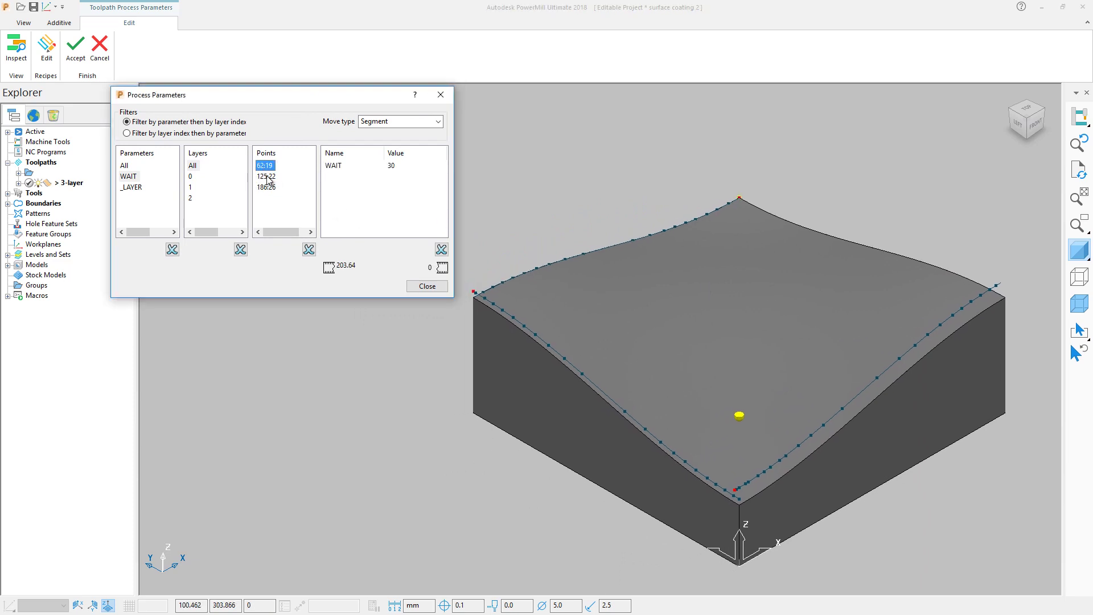
pyautogui.click(268, 177)
pyautogui.click(267, 188)
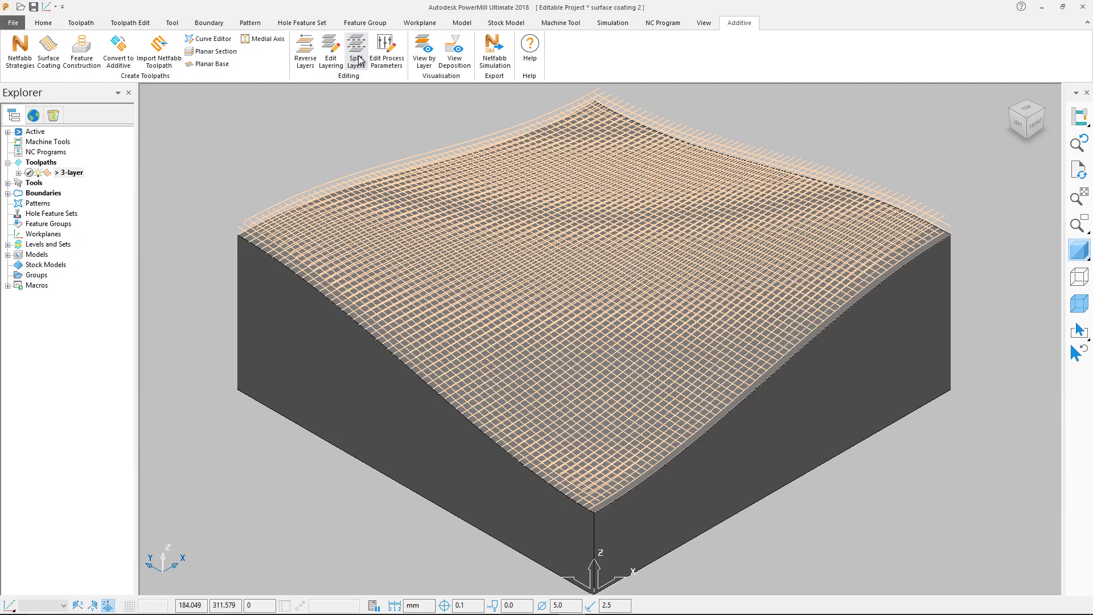
# Split the active 3-layer toolpath with 1 layer per split, all in one folder named split, using toolpath suffix 1.
pyautogui.click(357, 59)
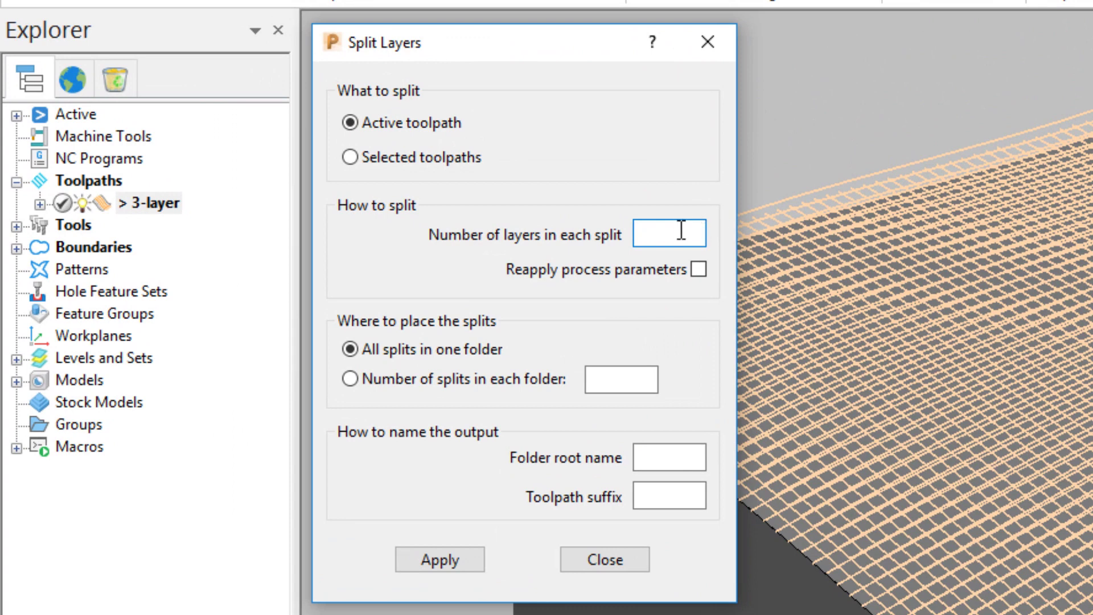
pyautogui.write('1')
pyautogui.click(663, 458)
pyautogui.write('split')
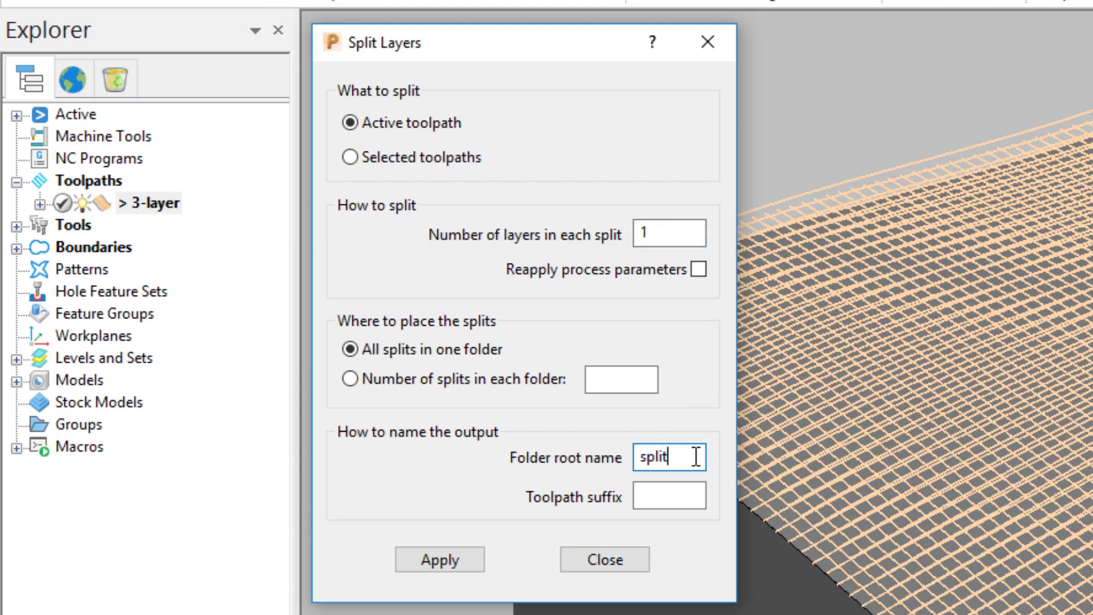
pyautogui.click(687, 496)
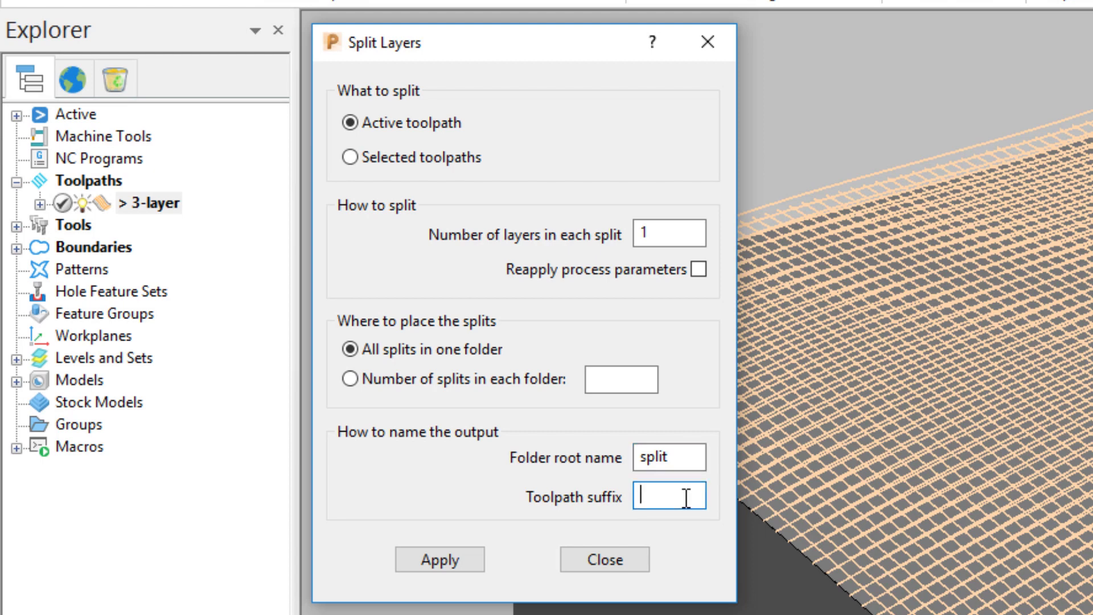
pyautogui.write('1')
pyautogui.click(463, 555)
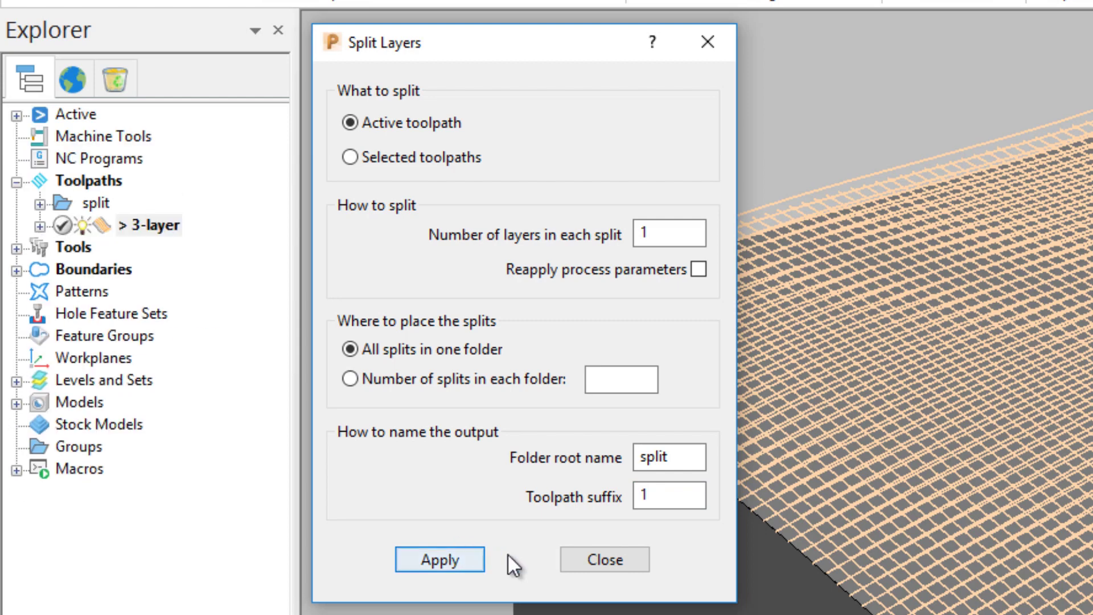
pyautogui.click(606, 559)
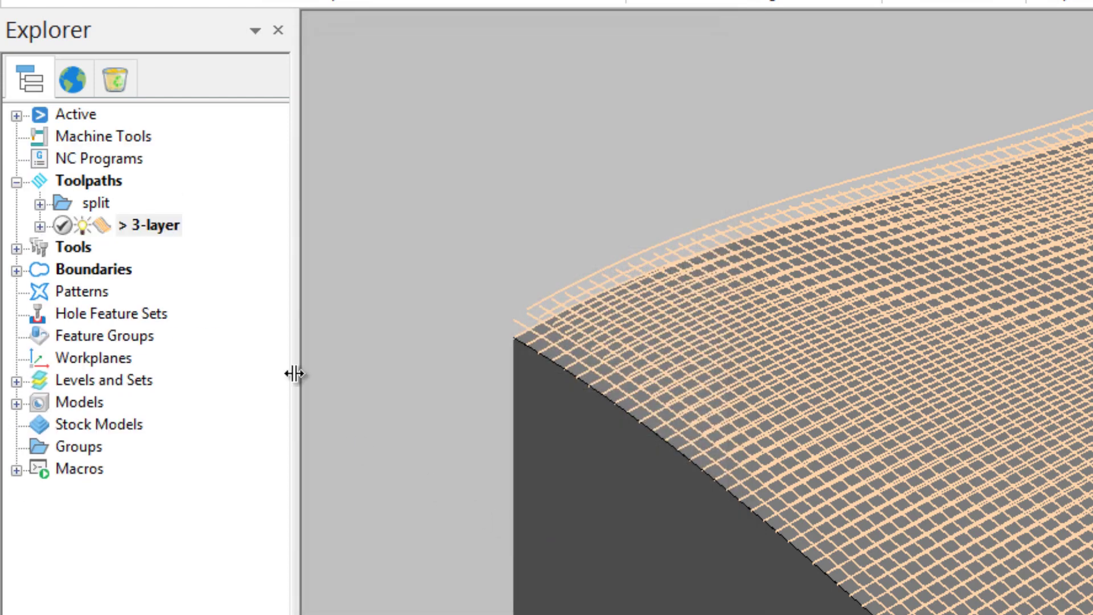
# Hide the 3-layer toolpath and display each toolpath in the split folder one at a time.
pyautogui.click(40, 203)
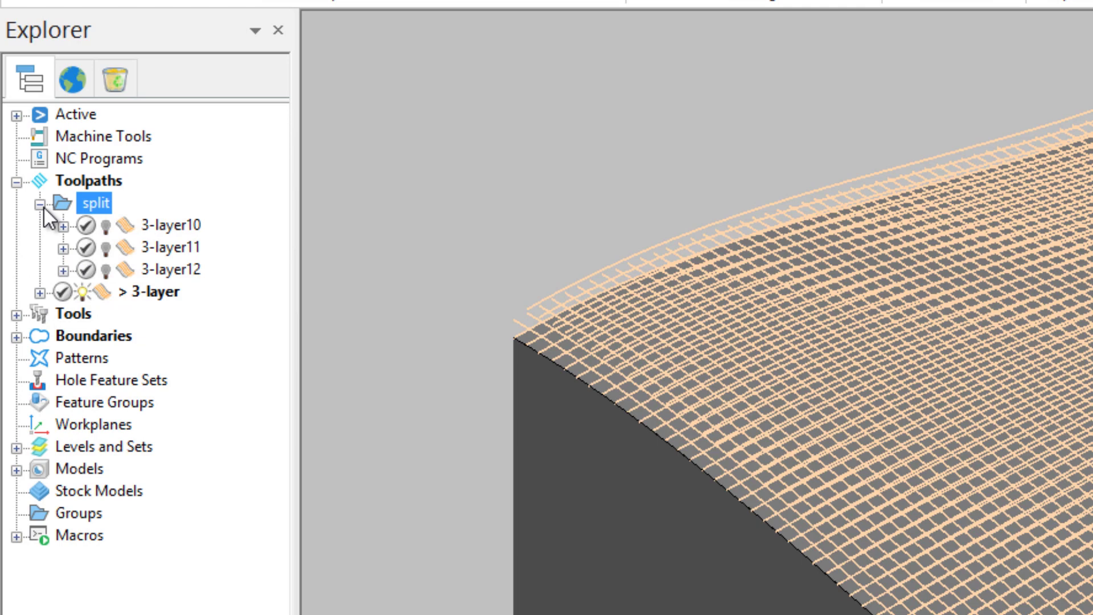
pyautogui.click(82, 293)
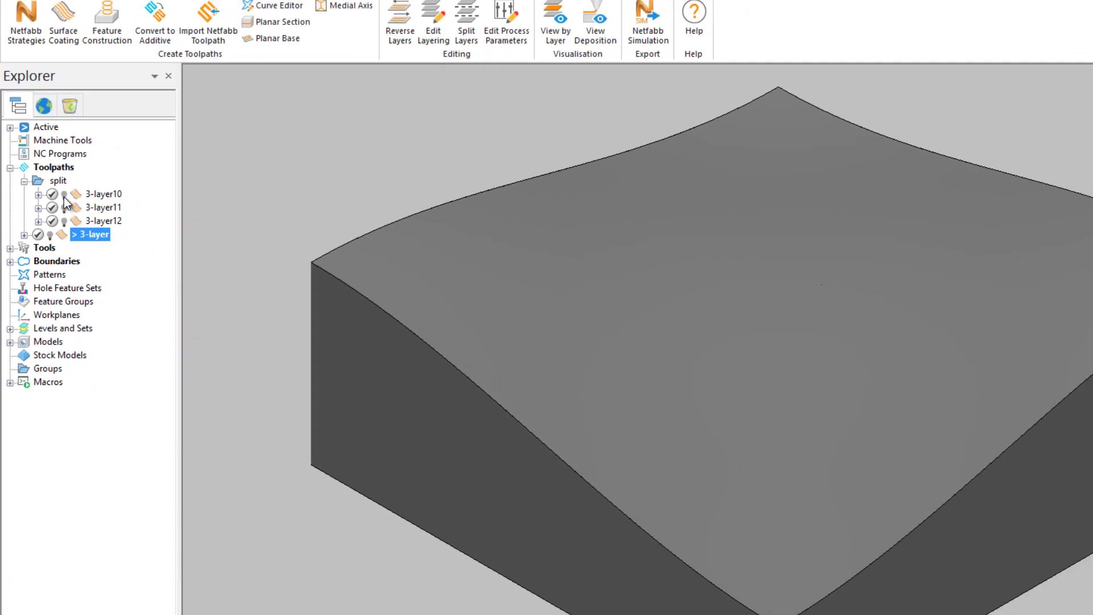
pyautogui.click(106, 225)
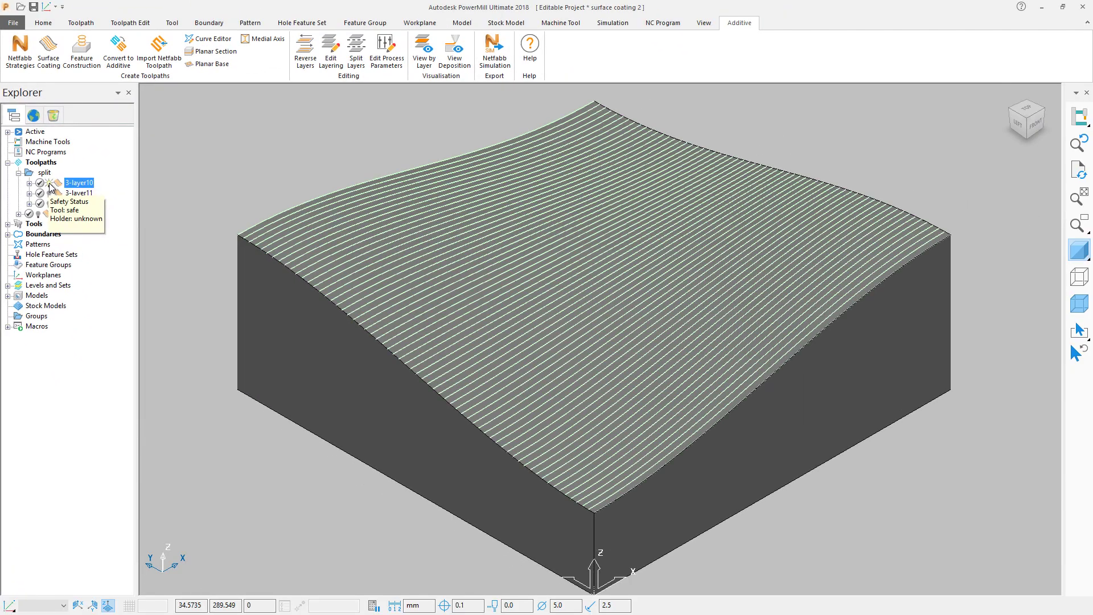
pyautogui.click(49, 183)
pyautogui.click(49, 193)
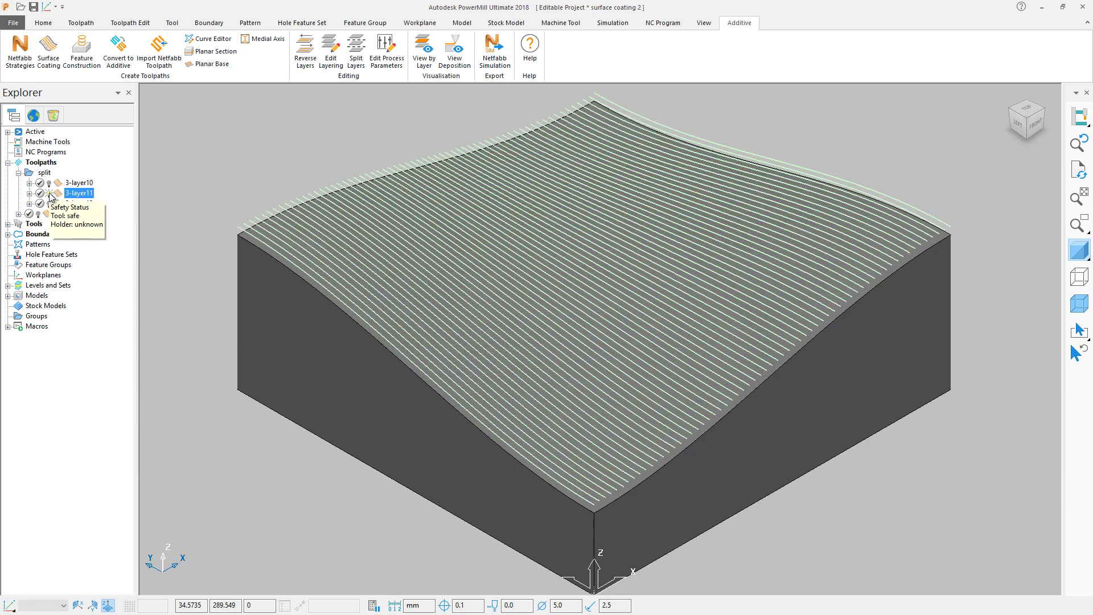
pyautogui.click(49, 193)
pyautogui.click(49, 204)
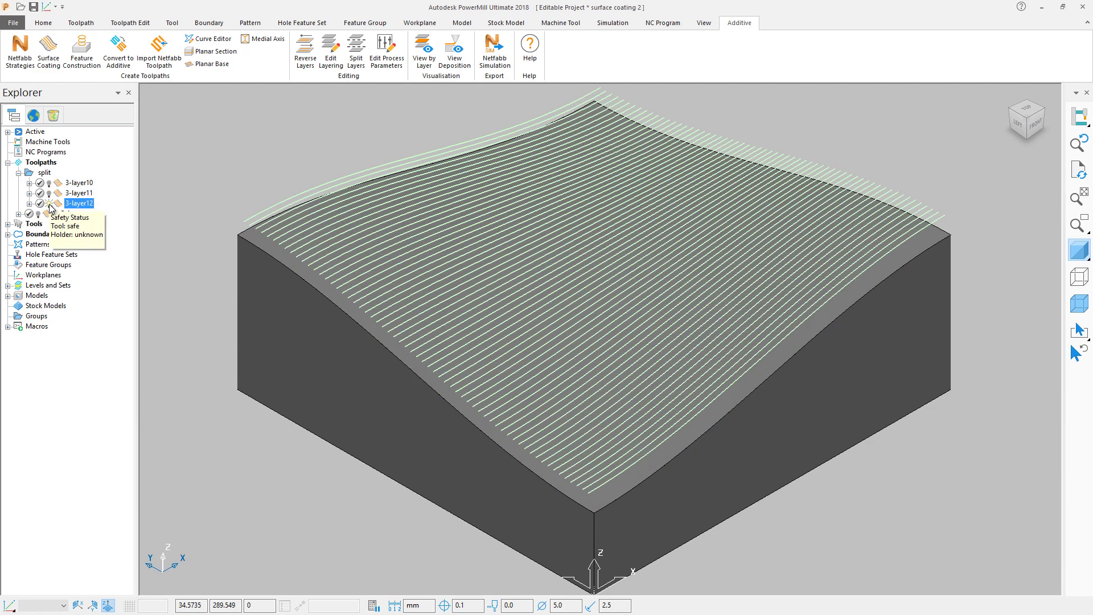